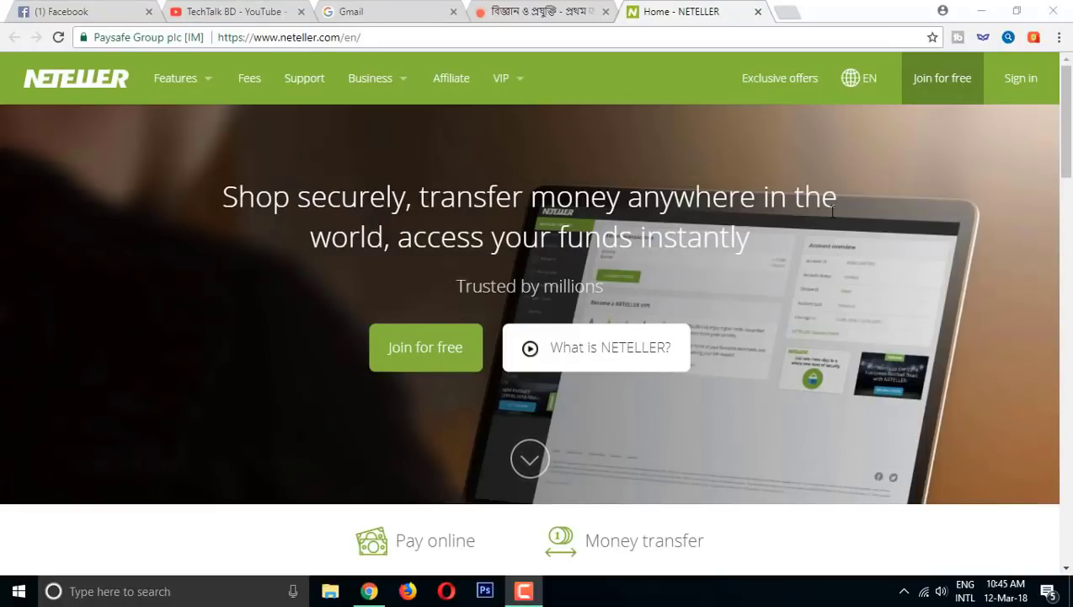
- Sign in to NETELLER with the account email and password
left_click(1022, 80)
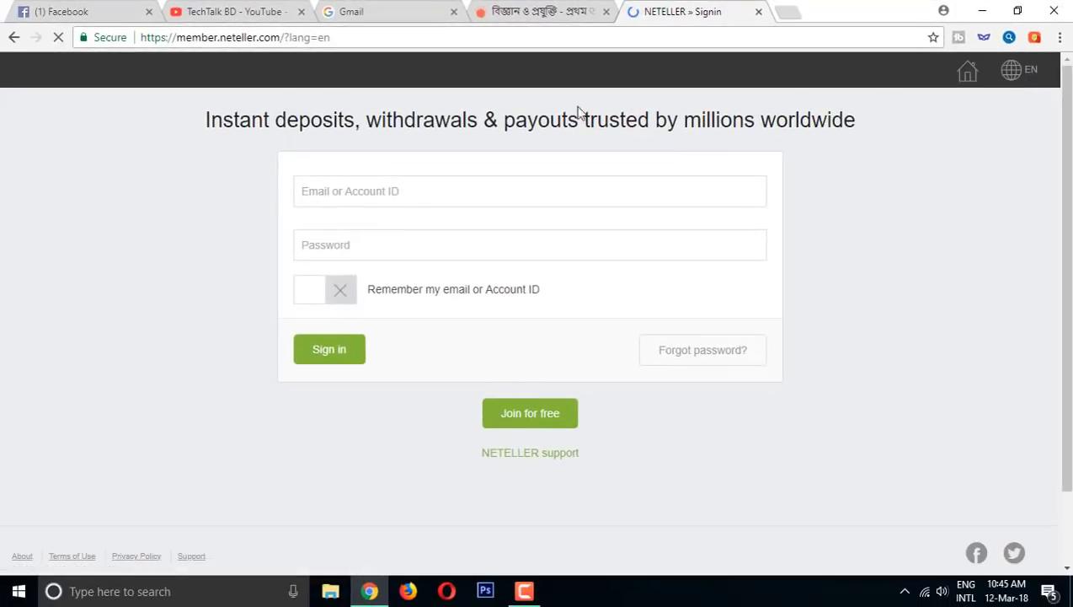
left_click(472, 195)
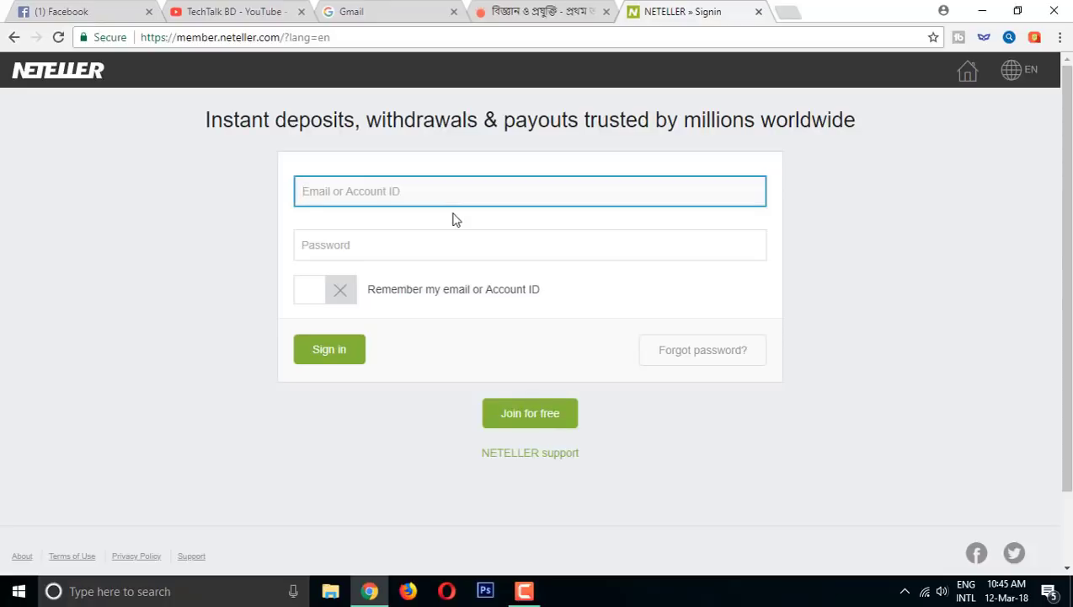
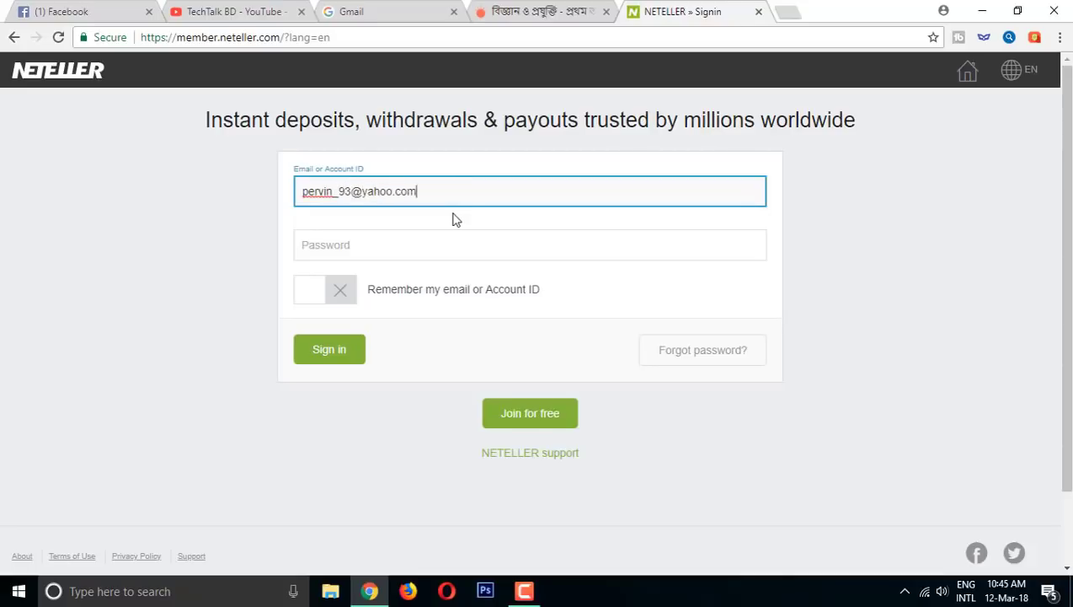
left_click(452, 245)
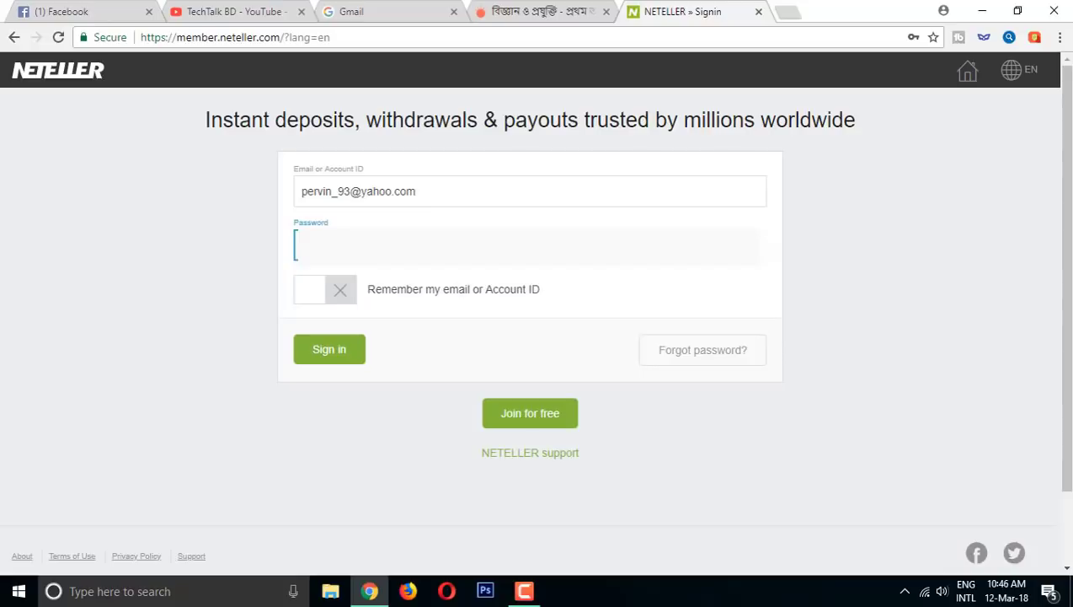
left_click(336, 347)
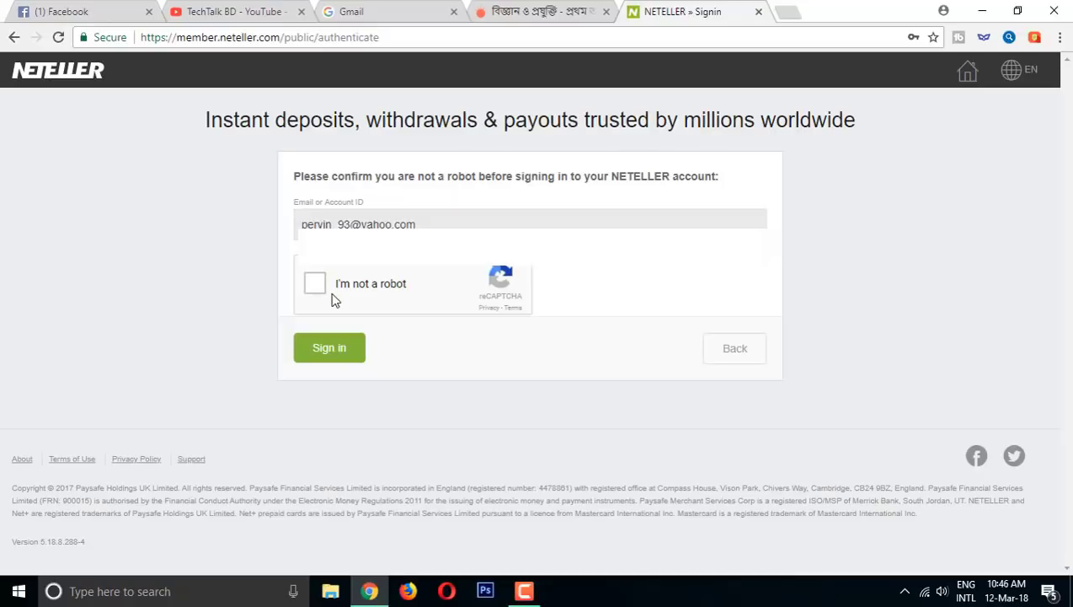
- Pass the robot check by selecting the three store front images, then finish signing in
left_click(314, 283)
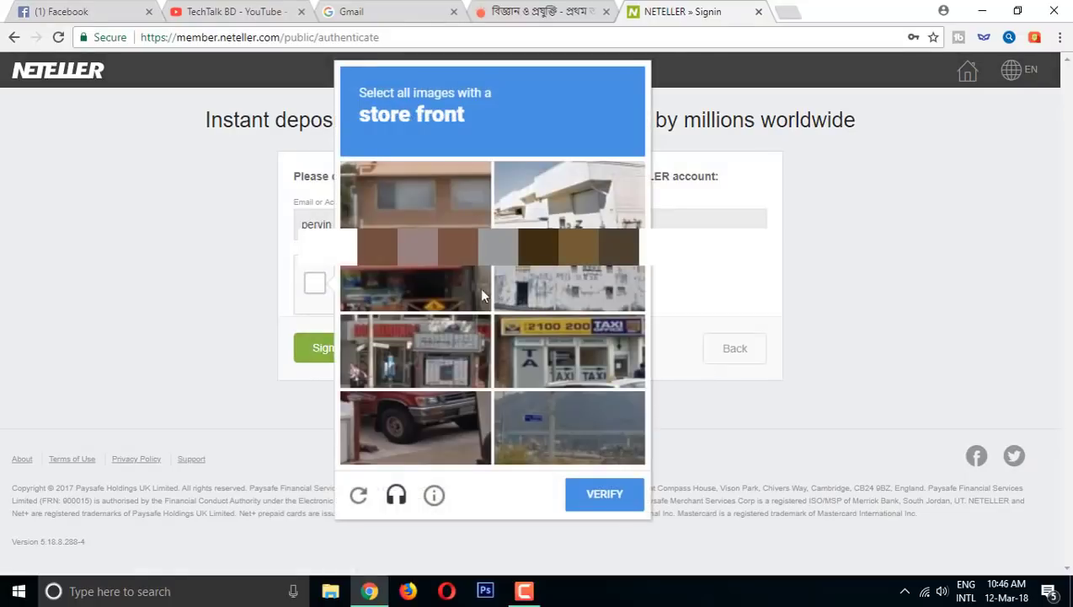
left_click(433, 287)
left_click(548, 345)
left_click(459, 353)
left_click(605, 495)
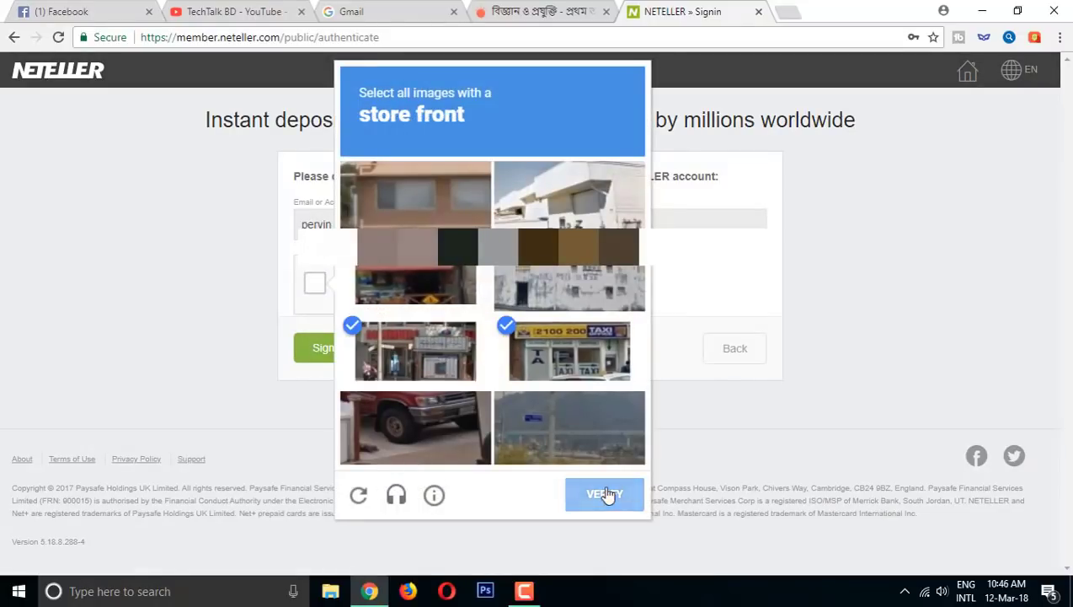
left_click(330, 348)
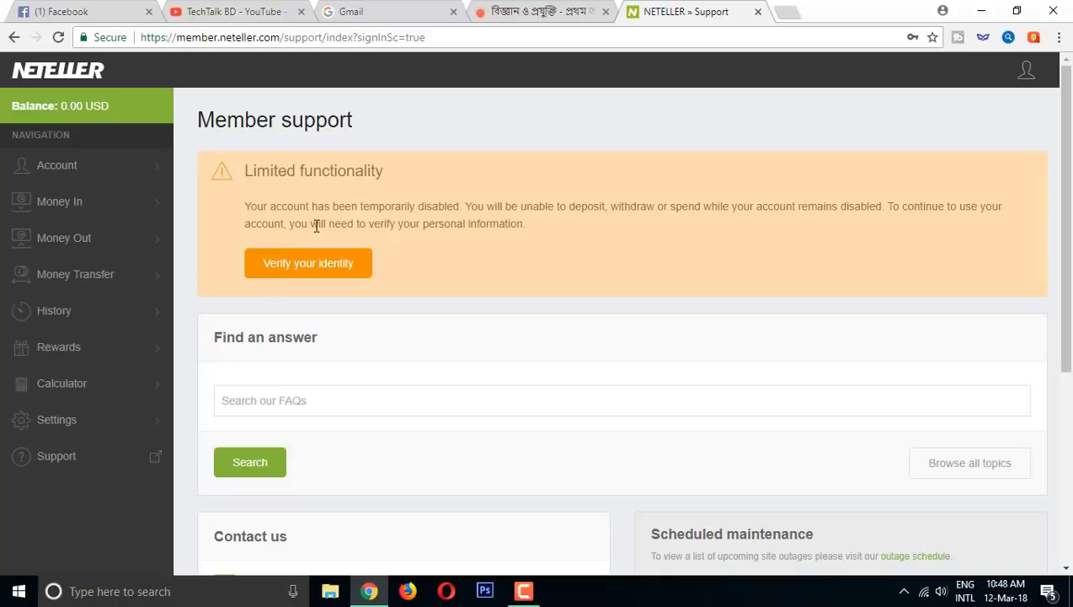
- Choose 'Verify your identity' in the Limited functionality notice
left_click(304, 276)
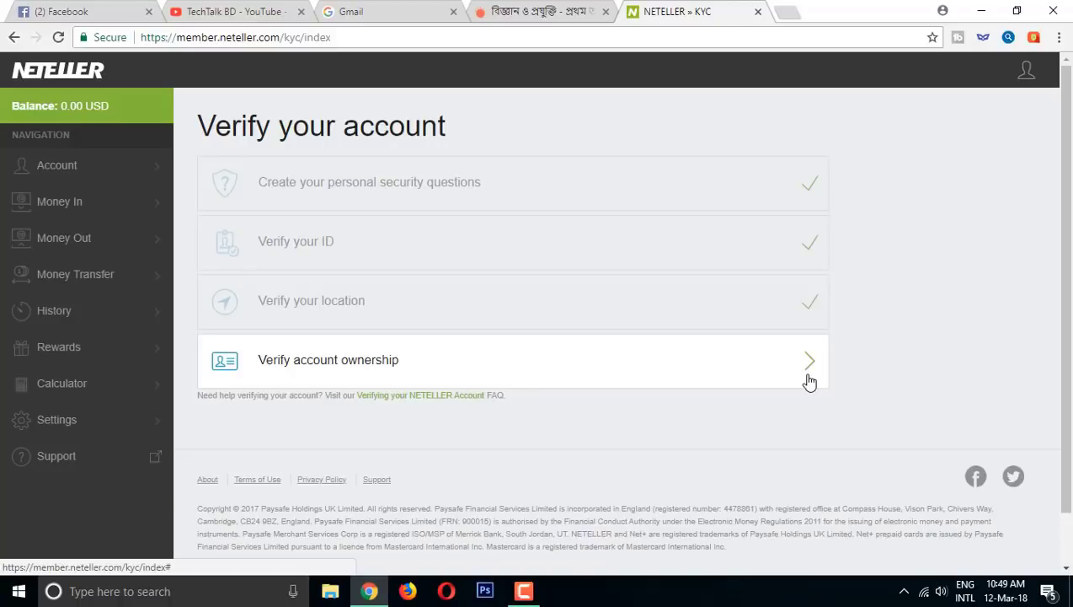
- Sign into the Gmail account with its password and start a new blank message
left_click(349, 12)
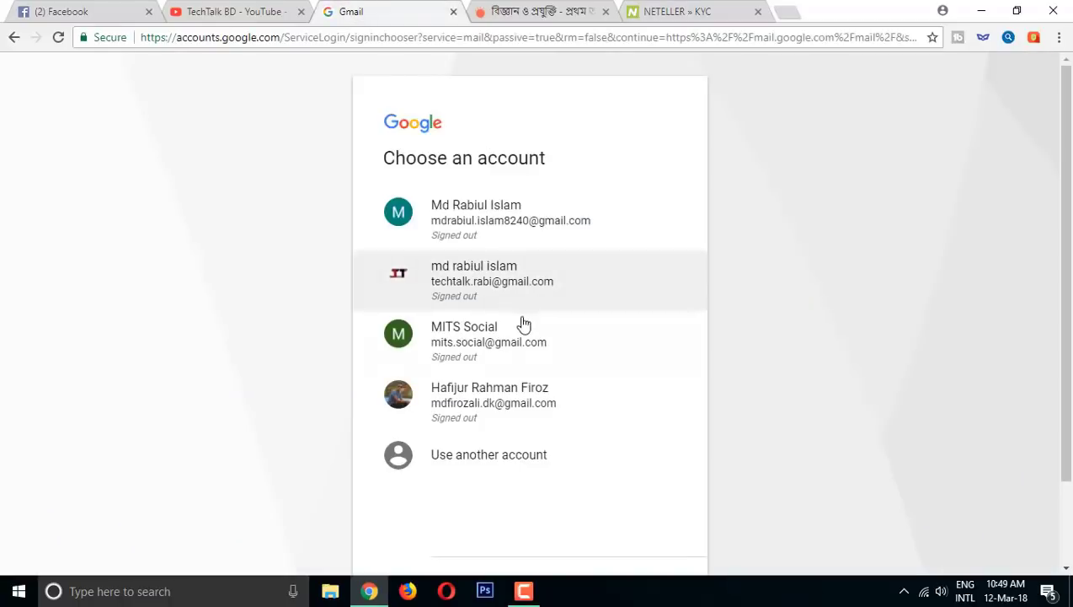
left_click(491, 305)
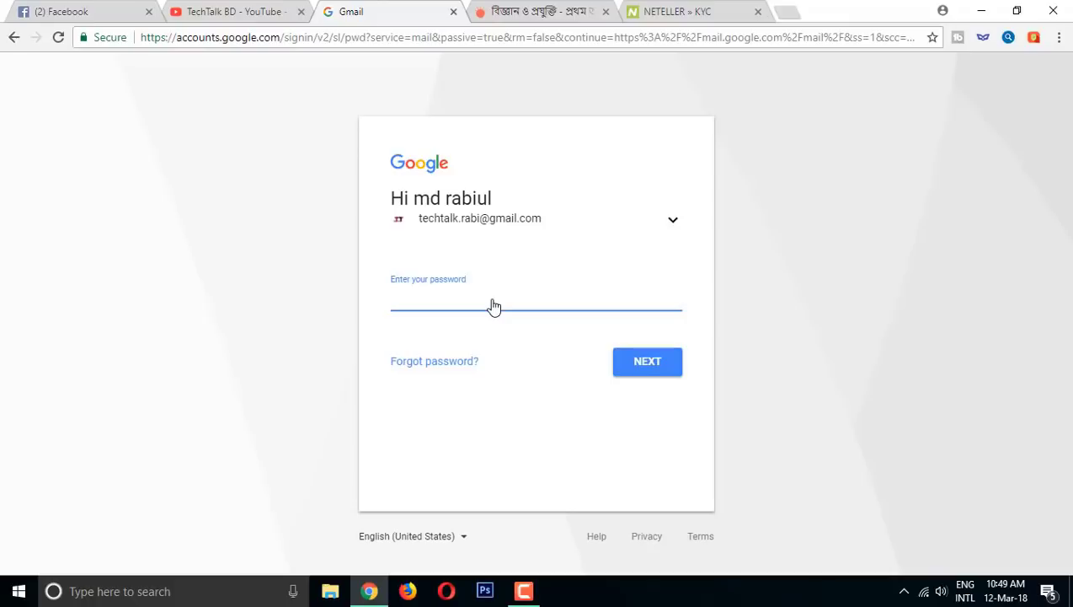
type("****")
key("BackSpace")
key("BackSpace")
key("BackSpace")
key("BackSpace")
type("********")
key("Return")
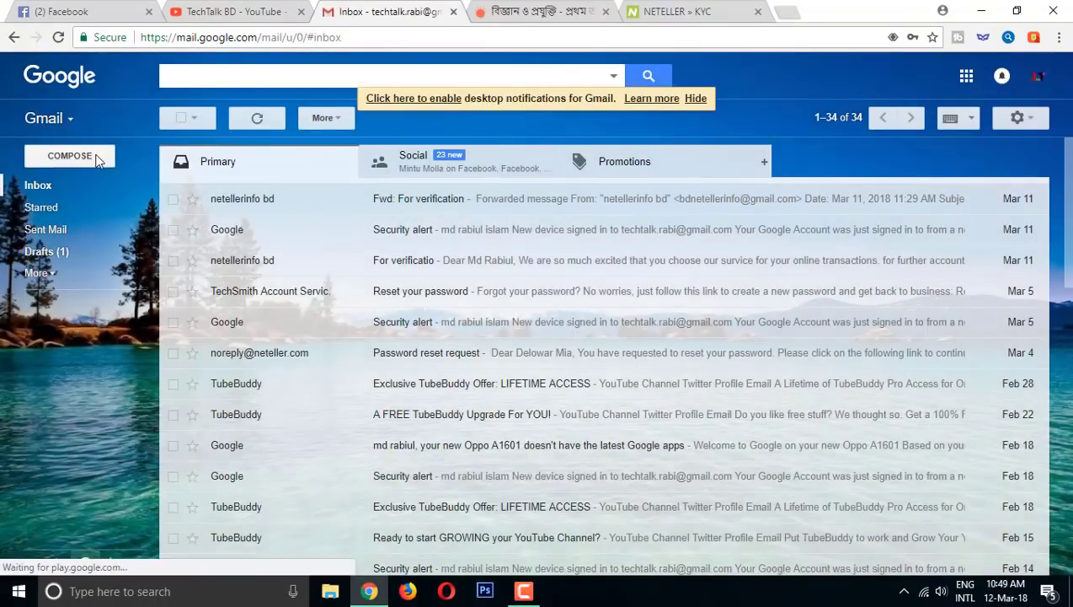
left_click(97, 159)
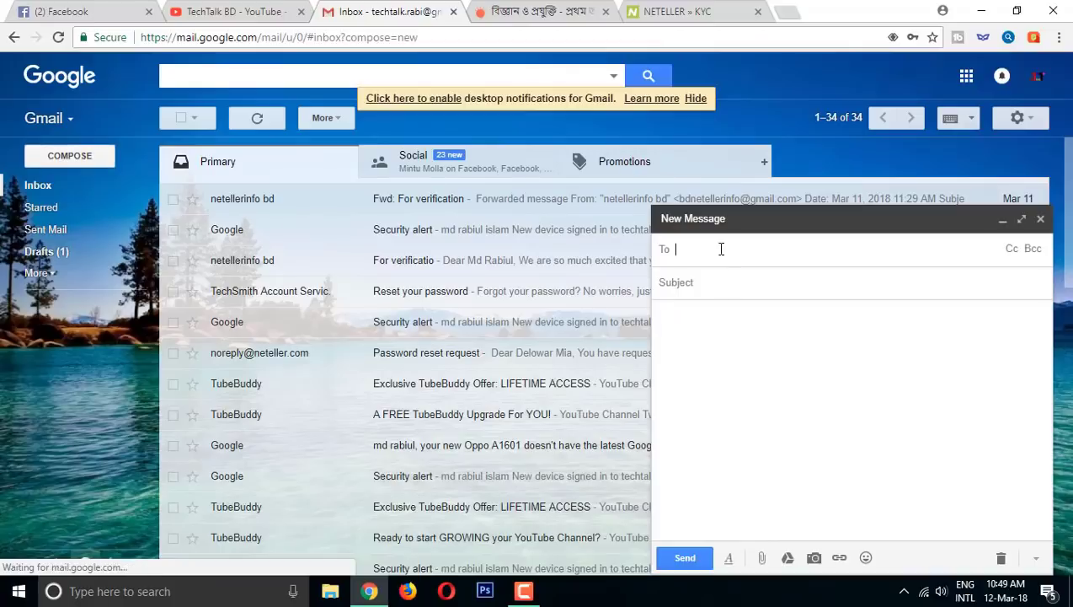
- Give the new message the subject 'Account Verification', leaving the recipient empty
type("te")
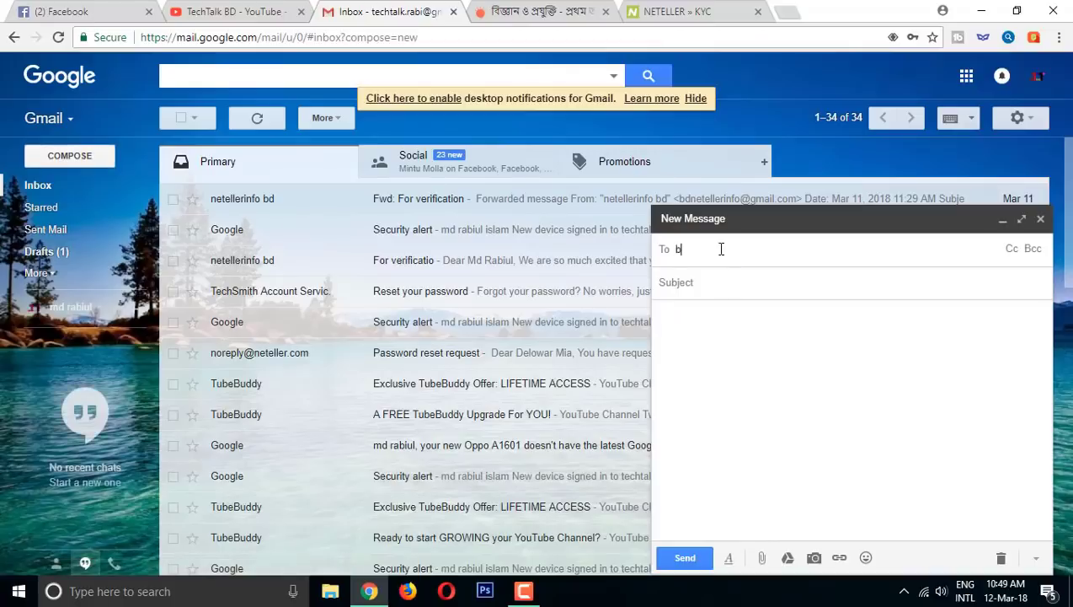
key("BackSpace")
key("BackSpace")
left_click(761, 293)
type("A")
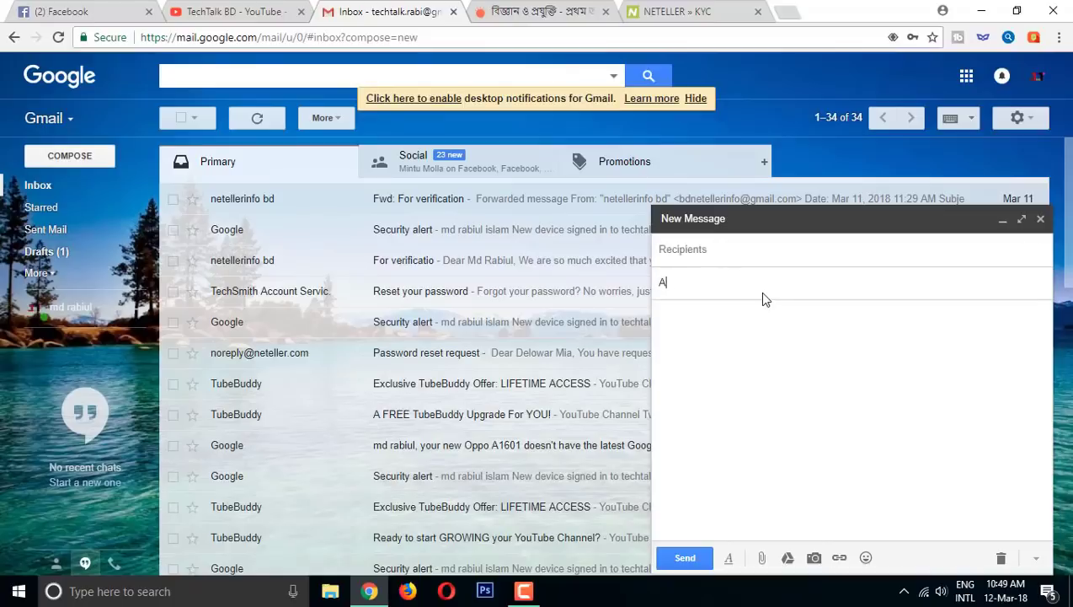
type("ccount Verification")
- Write a greeting to the NETELLER team and begin explaining the situation in the body
left_click(708, 313)
type("dea")
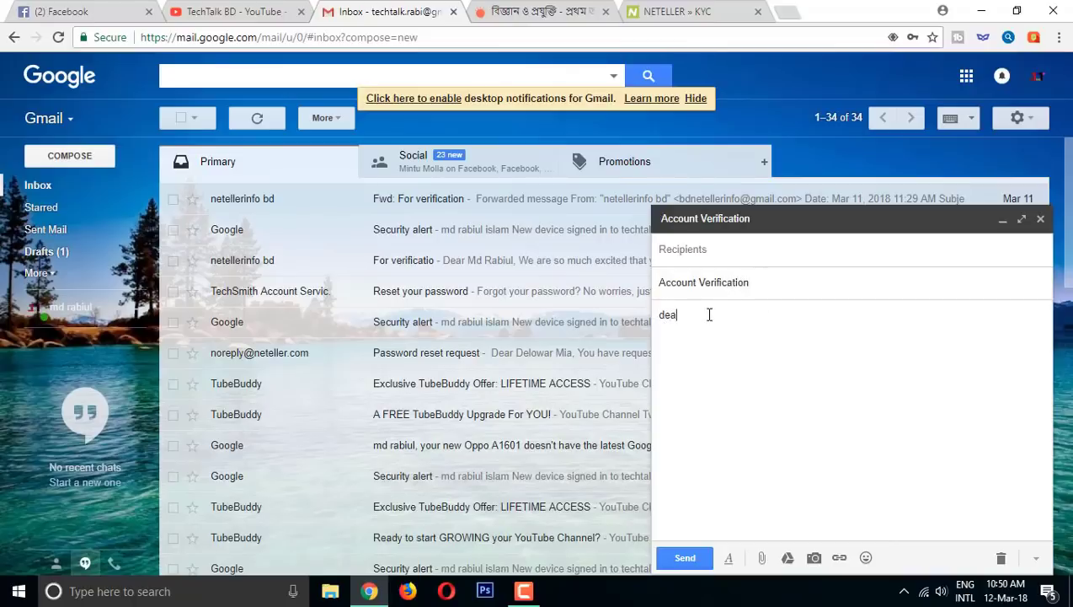
type("r netyelet")
type("r team")
key("Return")
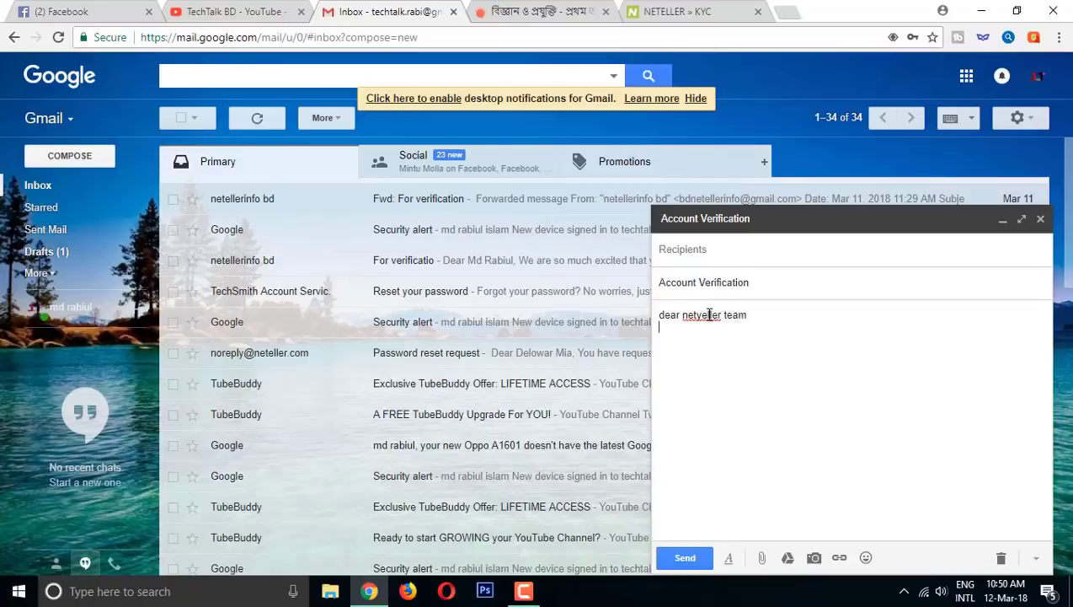
type("i hae")
key("BackSpace")
key("BackSpace")
type("ave no wabe came thats why ")
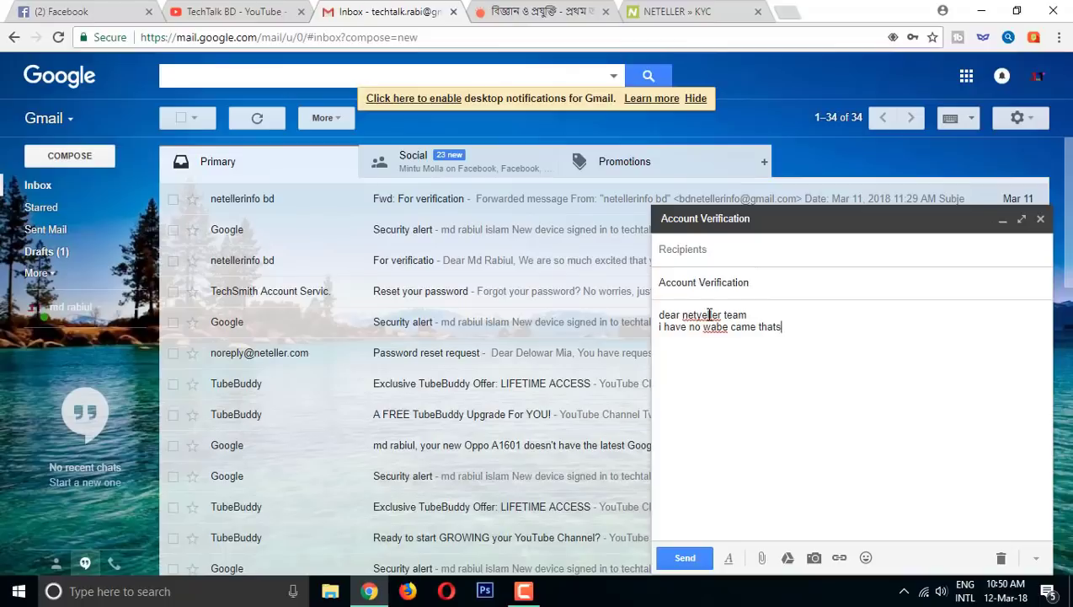
type("i submit")
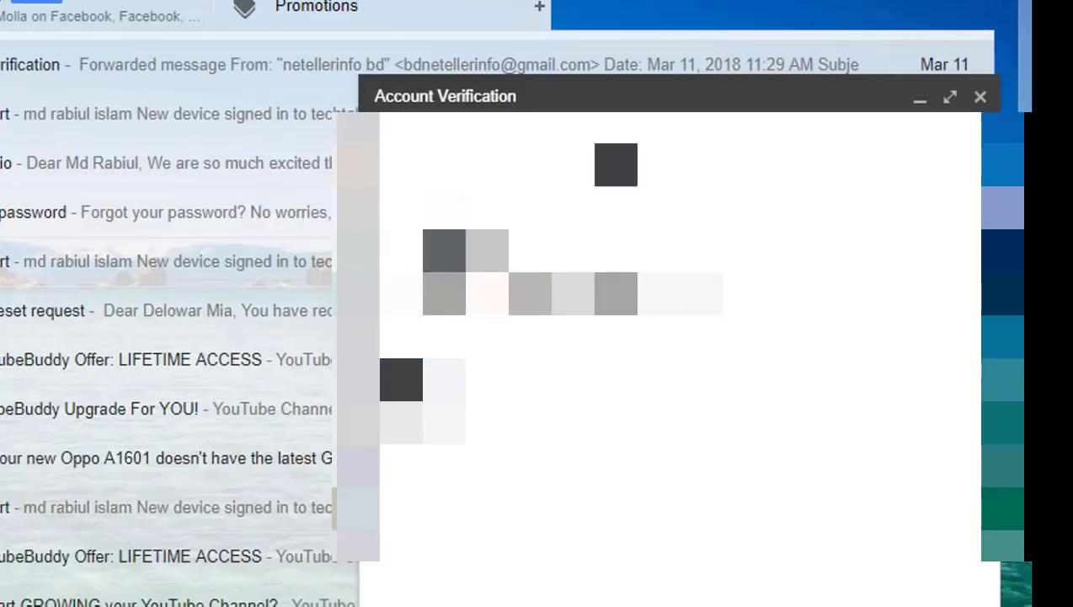
mouse_move(614, 165)
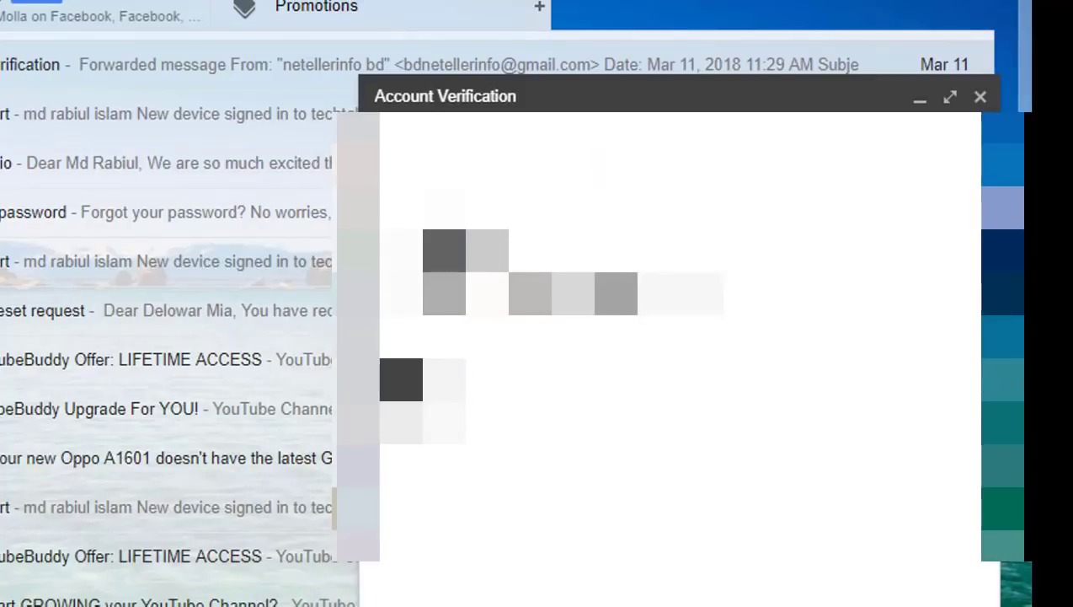